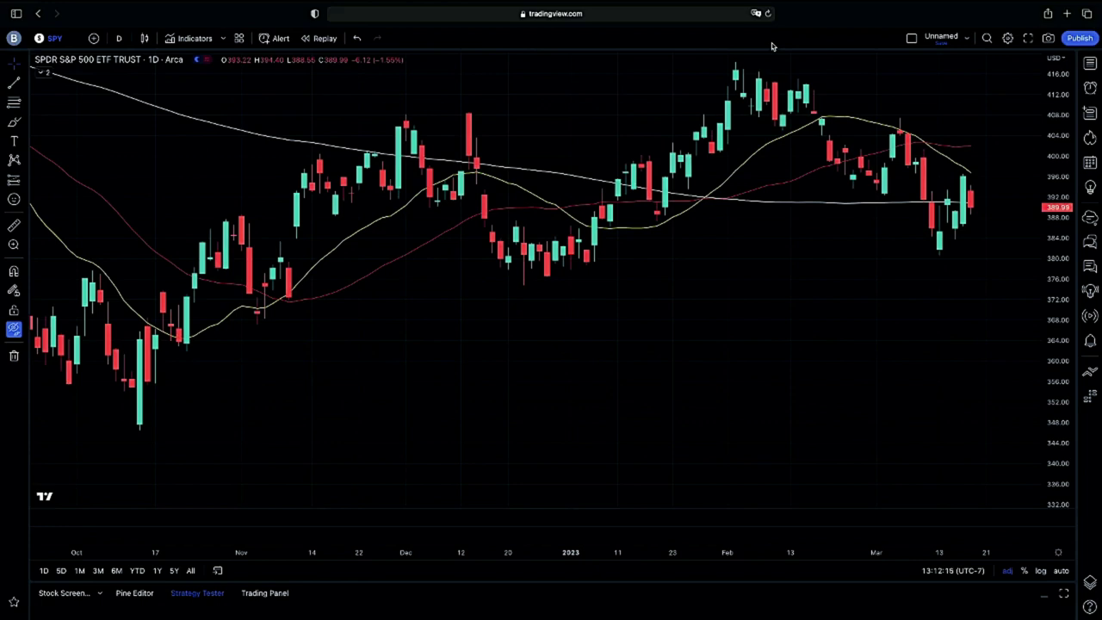
left_click(13, 328)
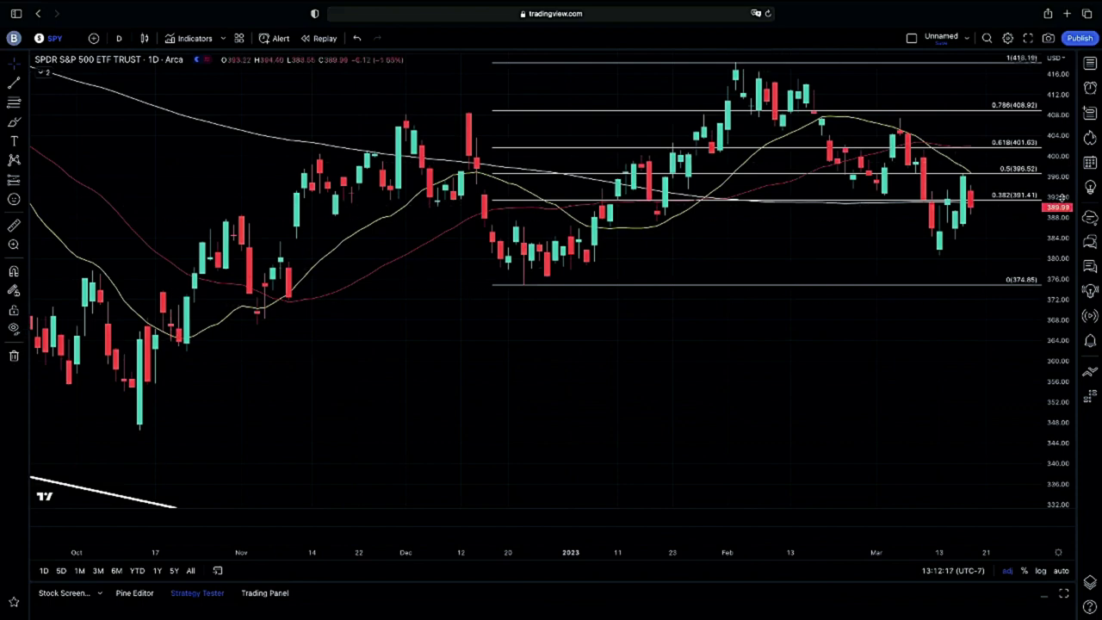
scroll(1003, 191, "up", 3)
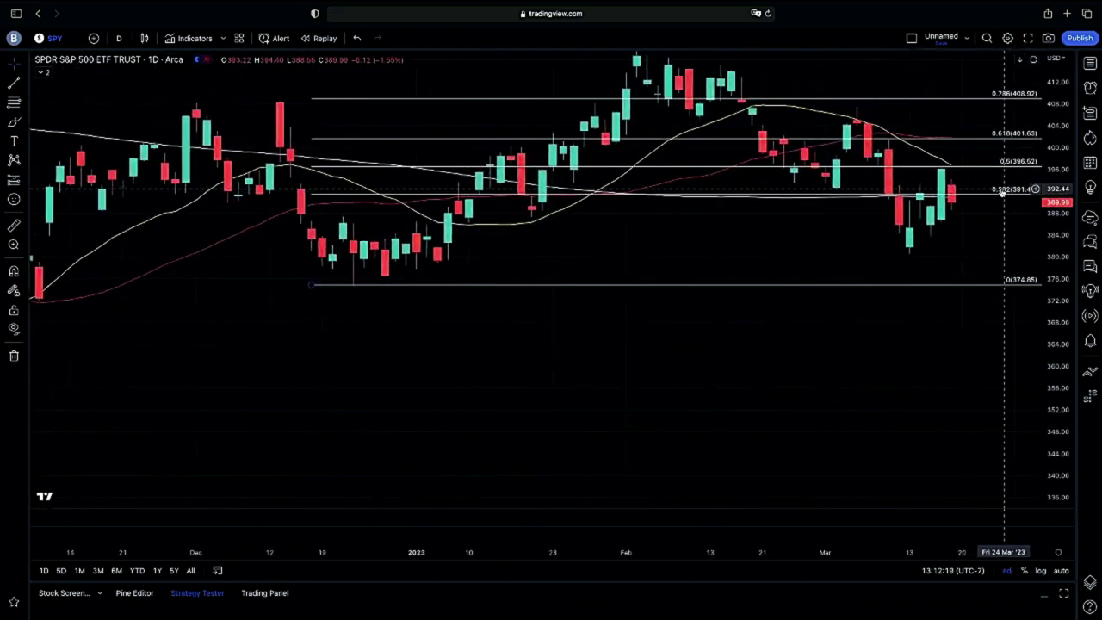
scroll(1004, 191, "up", 2)
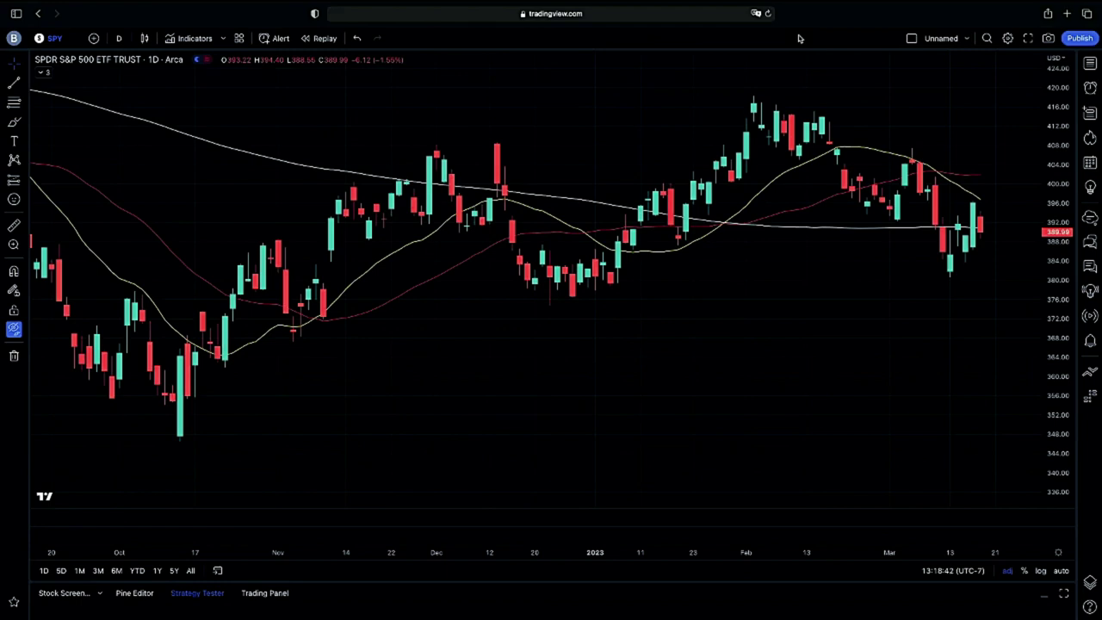
Zoom into December–March and draw a Fibonacci retracement from the 374.85 low to the 418.19 high.
scroll(963, 193, "up", 5)
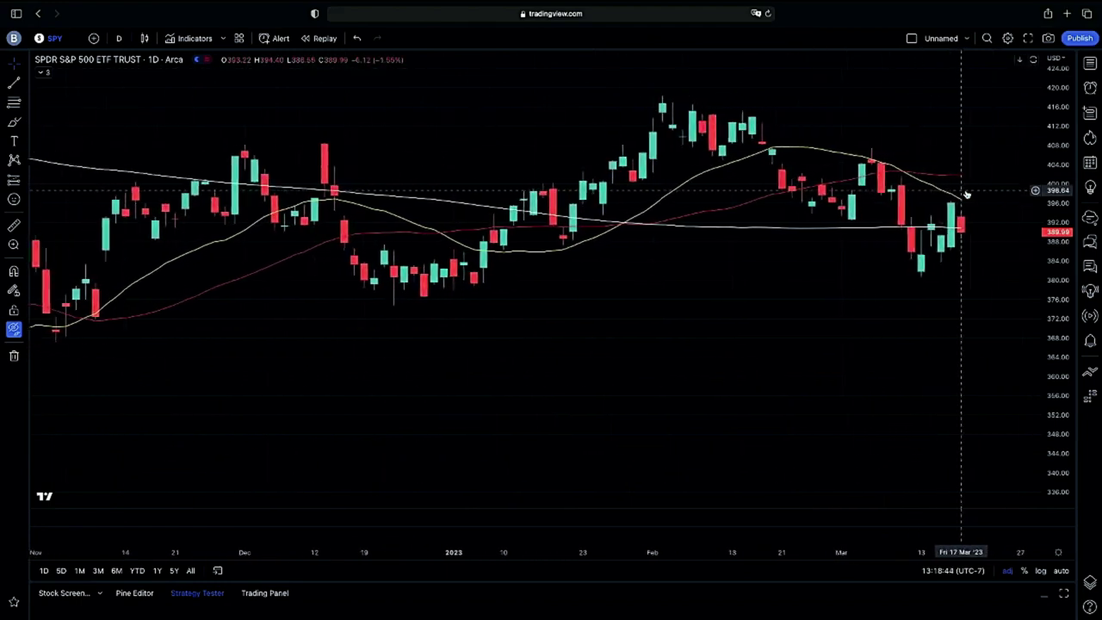
scroll(966, 194, "up", 5)
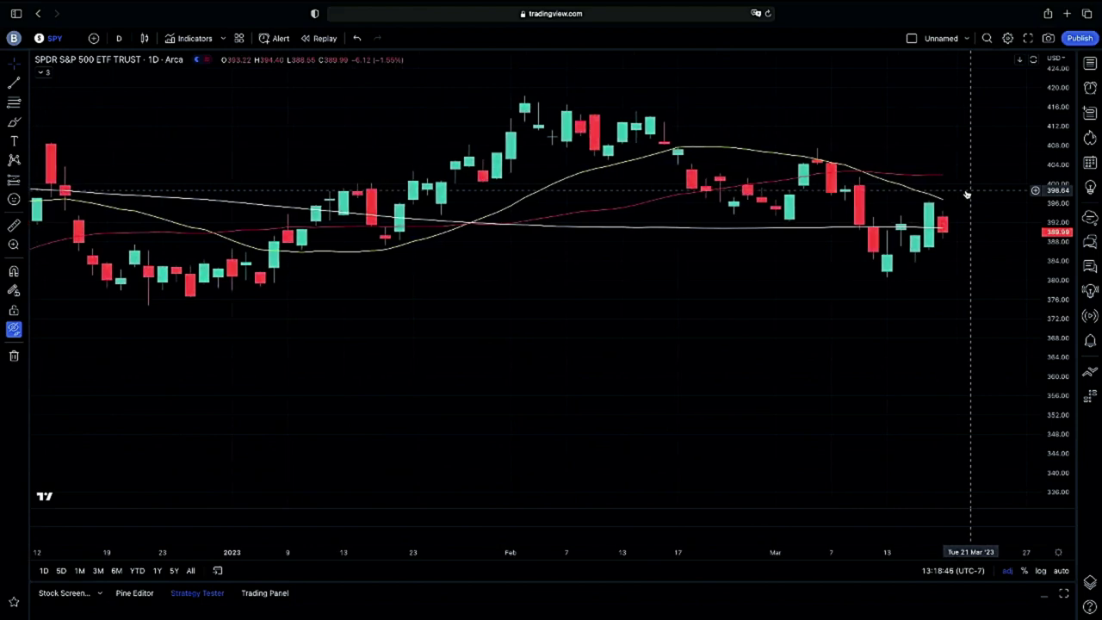
scroll(995, 231, "right", 2)
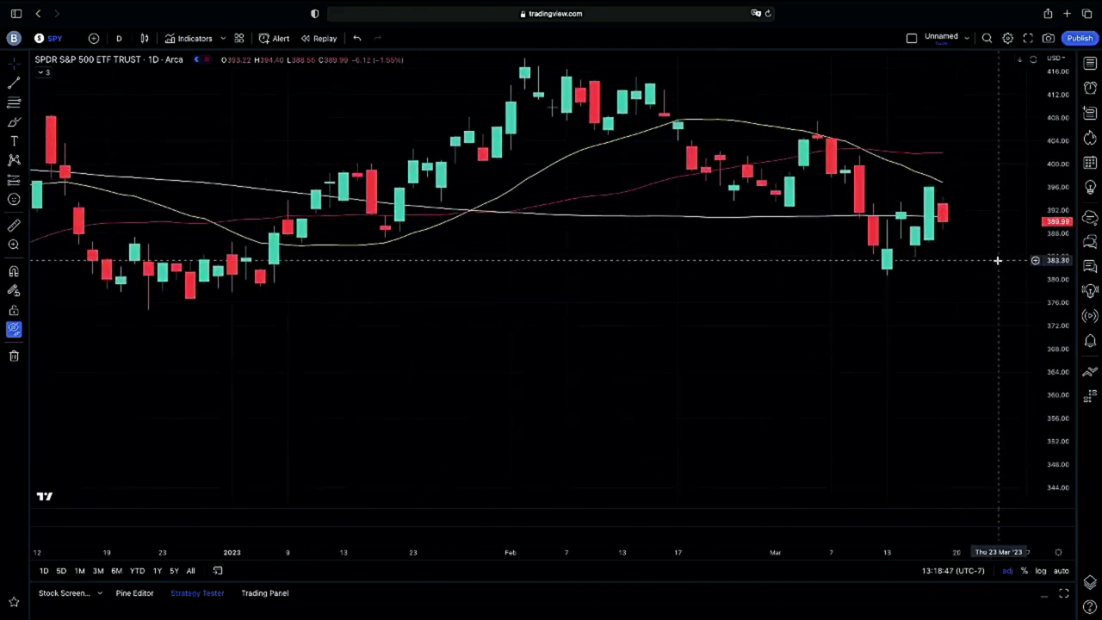
left_click_drag(83, 68, 138, 319)
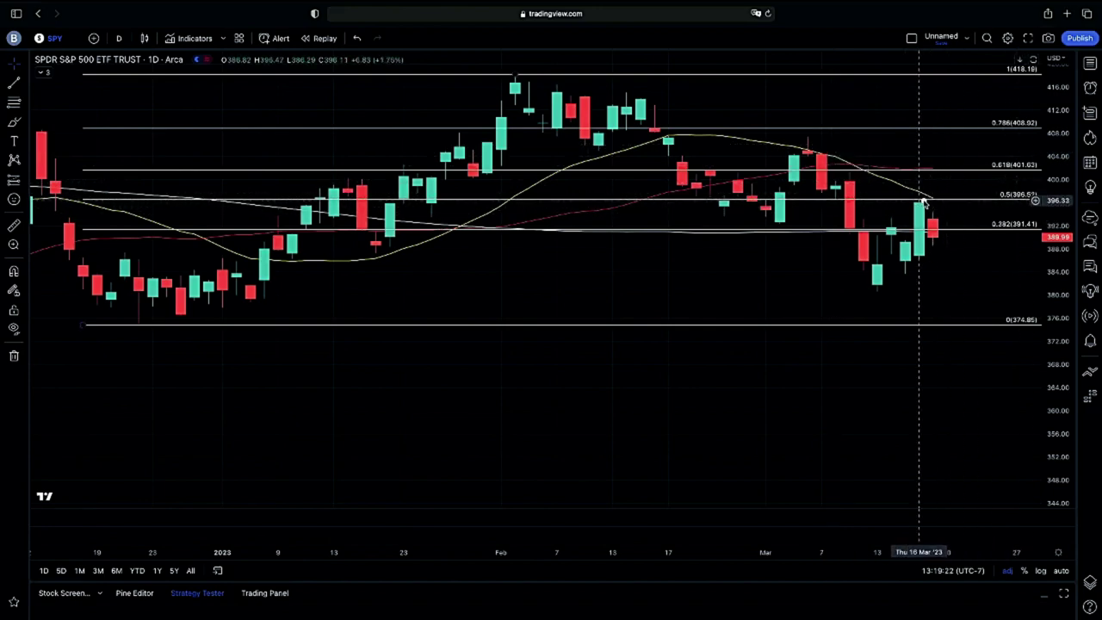
Draw rectangles around the latest candles, the late-December sideways candles, and a zone right of March.
left_click_drag(923, 201, 946, 251)
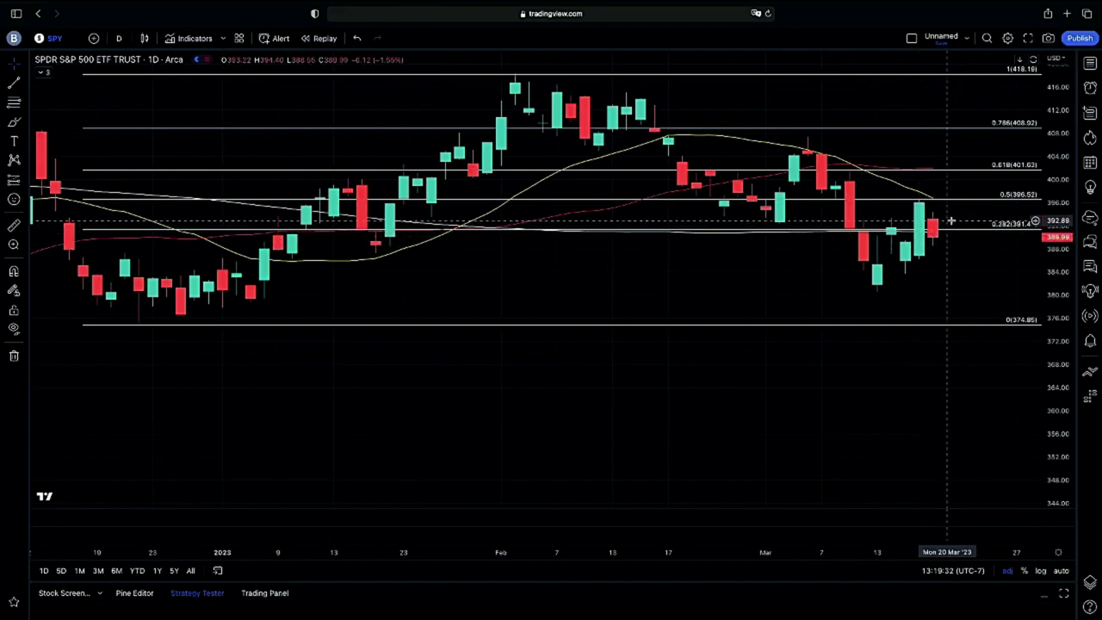
scroll(949, 254, "down", 1)
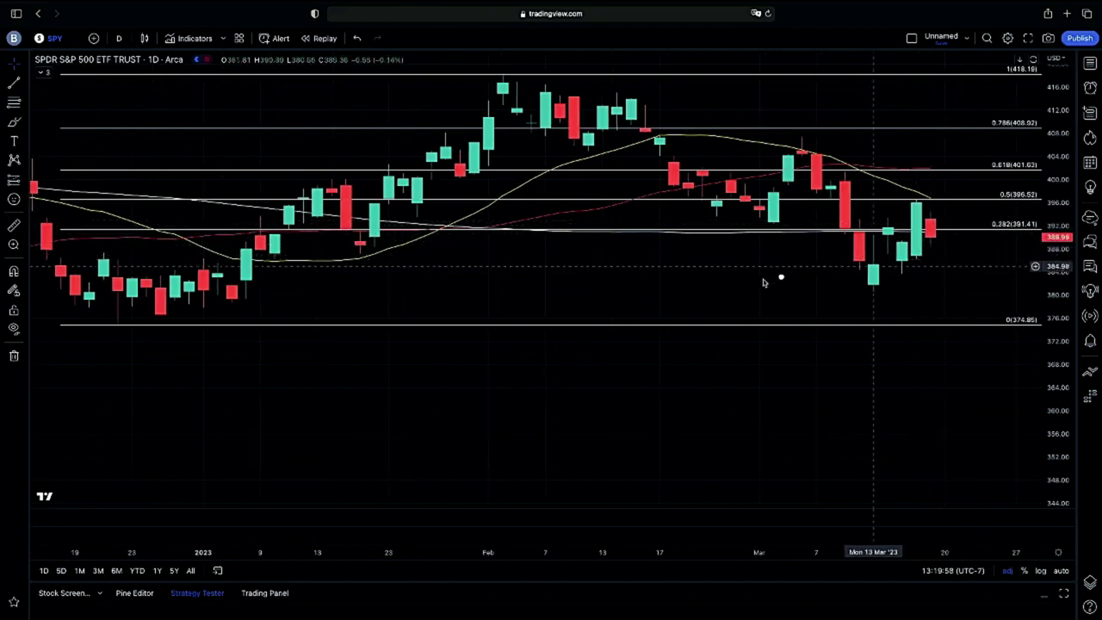
left_click_drag(55, 231, 247, 323)
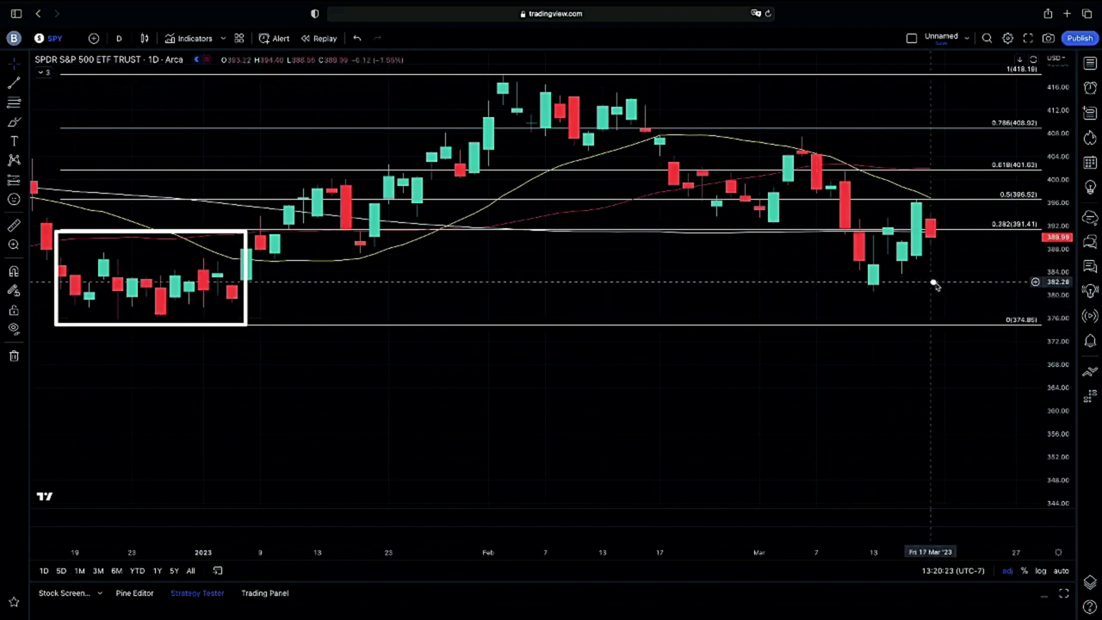
left_click_drag(946, 293, 974, 320)
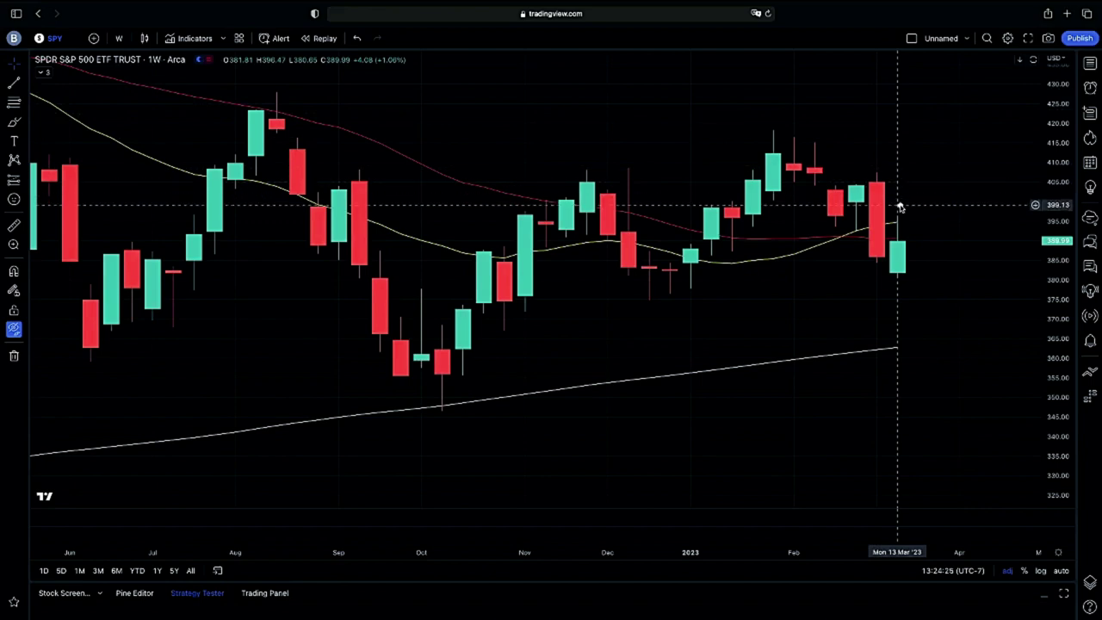
left_click_drag(889, 213, 906, 243)
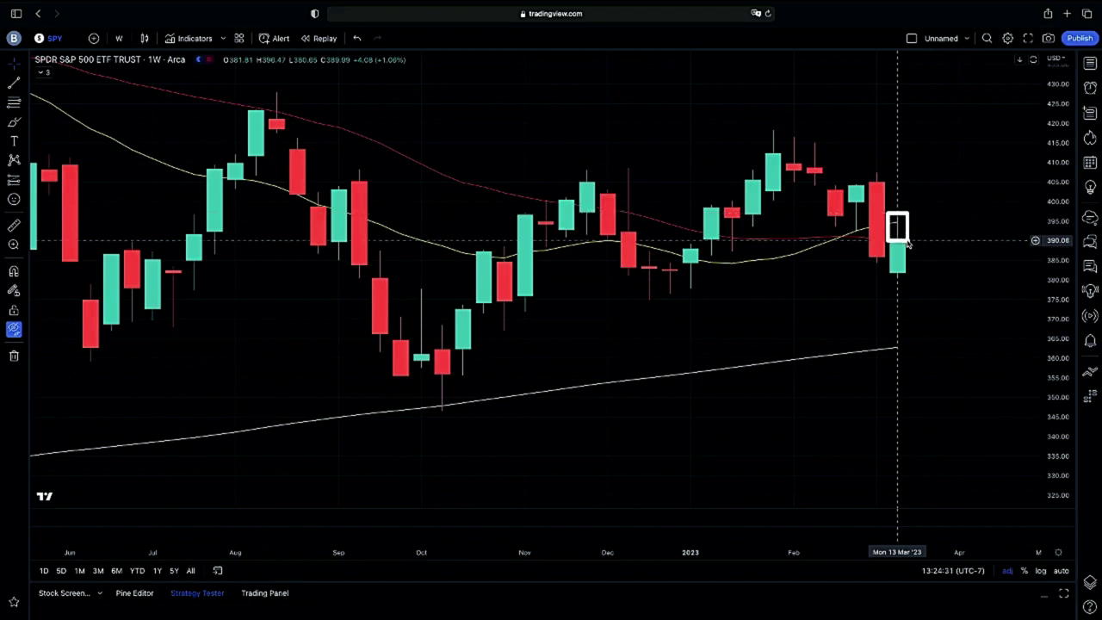
left_click_drag(889, 223, 905, 246)
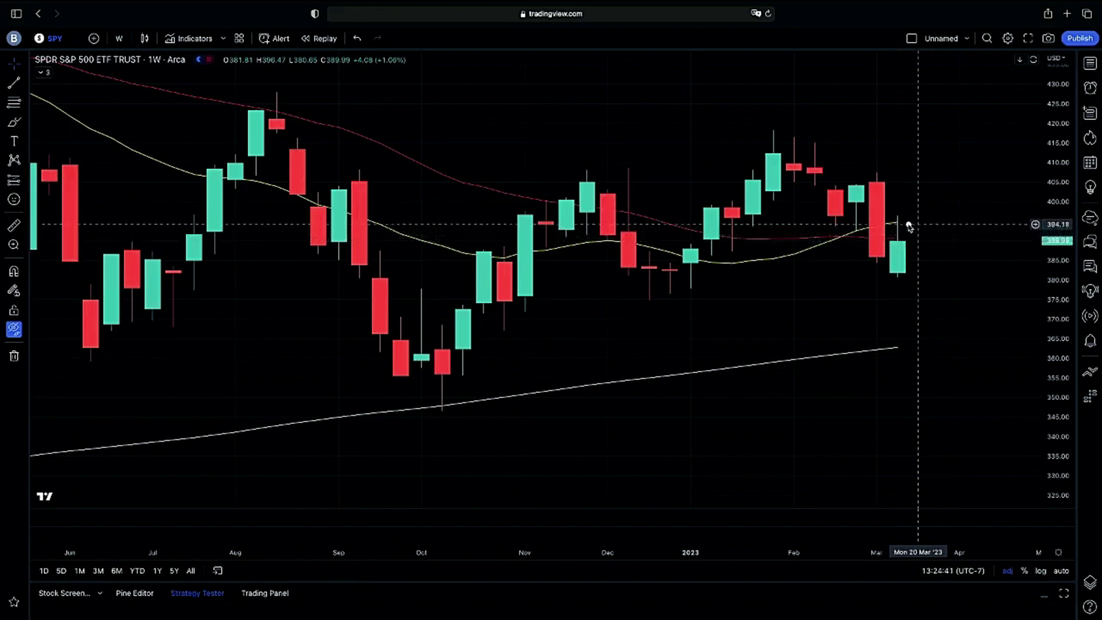
left_click(914, 224)
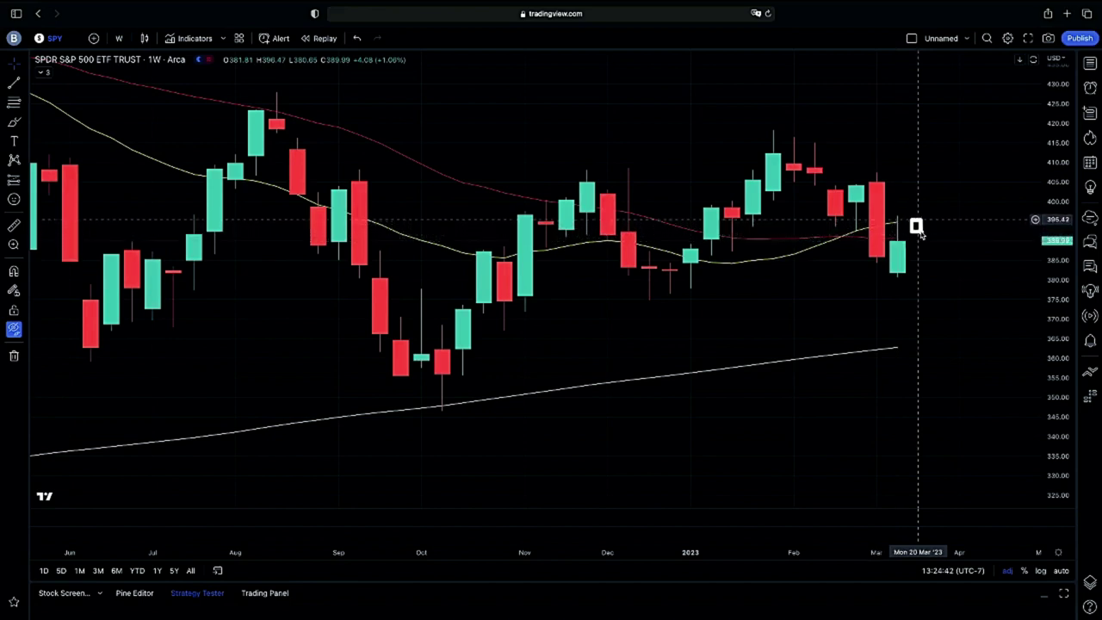
left_click(934, 184)
left_click(953, 166)
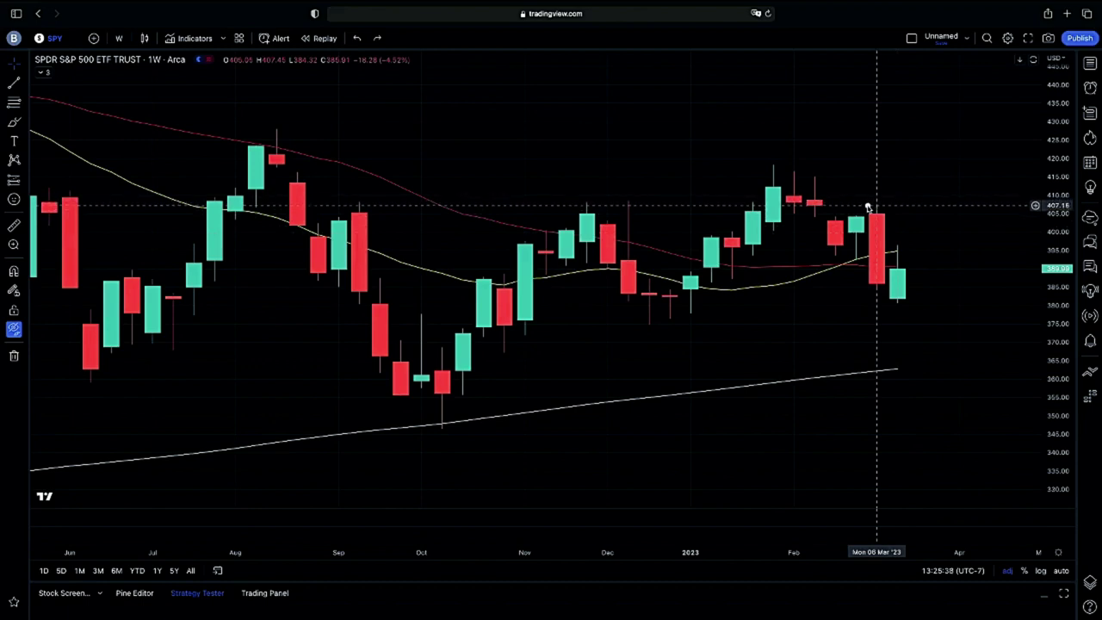
Box the big red March weekly candle and sketch small boxes beside it and the latest candle.
mouse_move(865, 207)
left_mouse_down()
mouse_move(897, 252)
mouse_move(889, 290)
left_mouse_up()
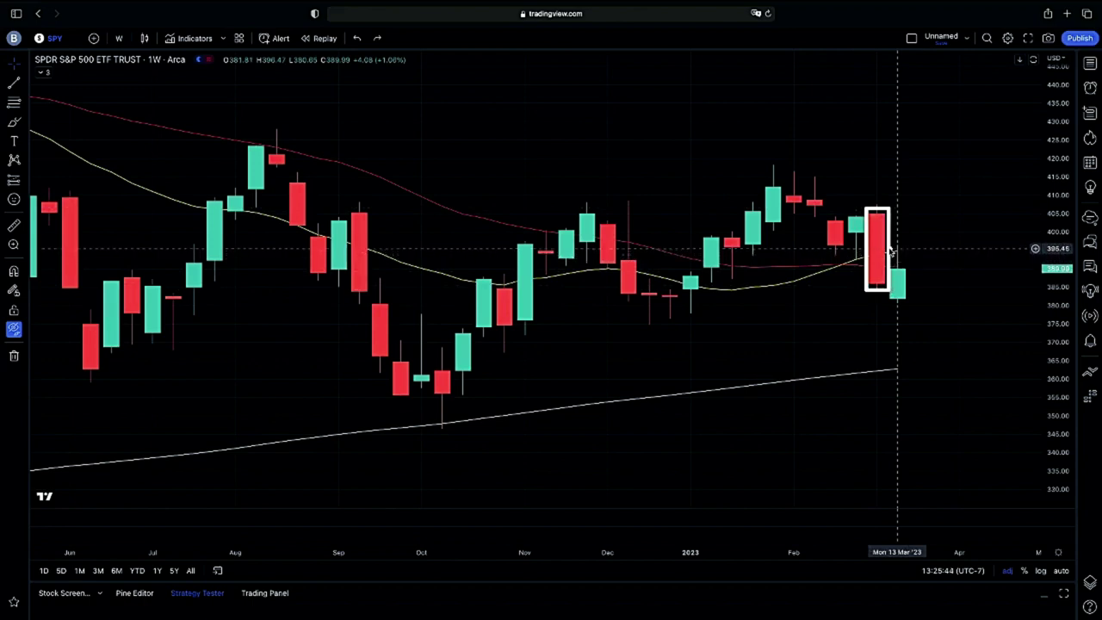
left_click_drag(888, 242, 911, 269)
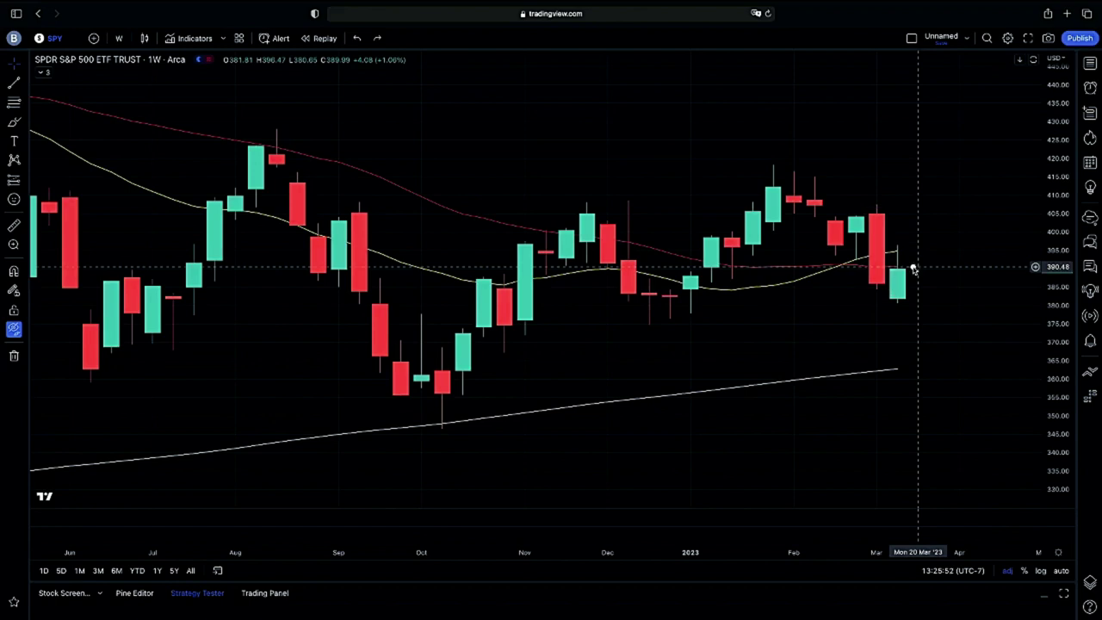
left_click_drag(911, 270, 928, 311)
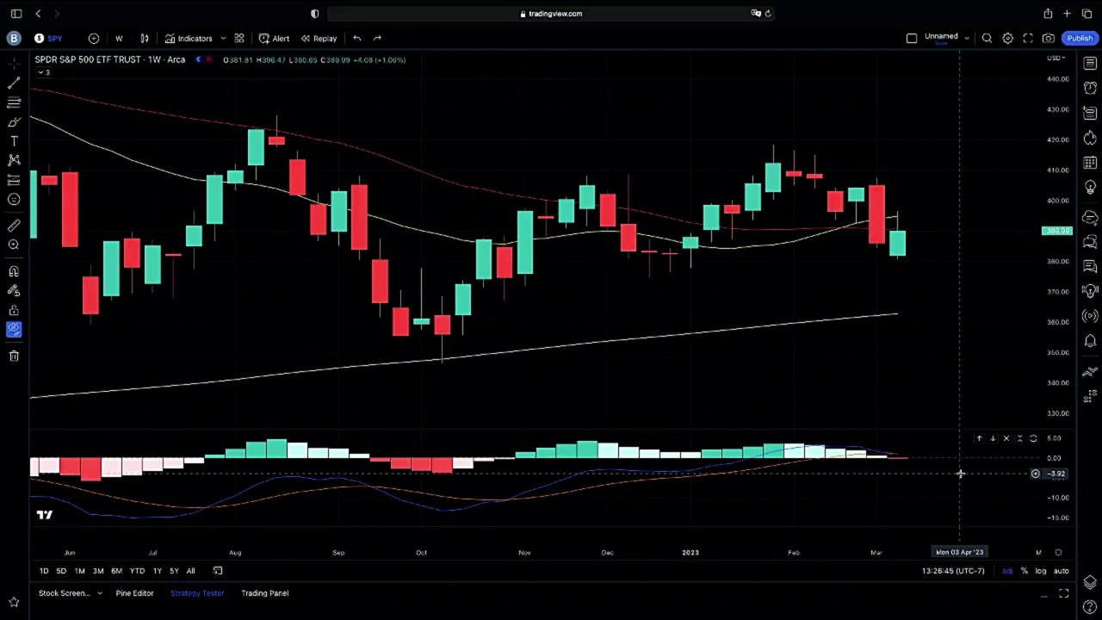
Enlarge the MACD pane, zoom out, and box the most recent MACD histogram bars.
left_click(1033, 438)
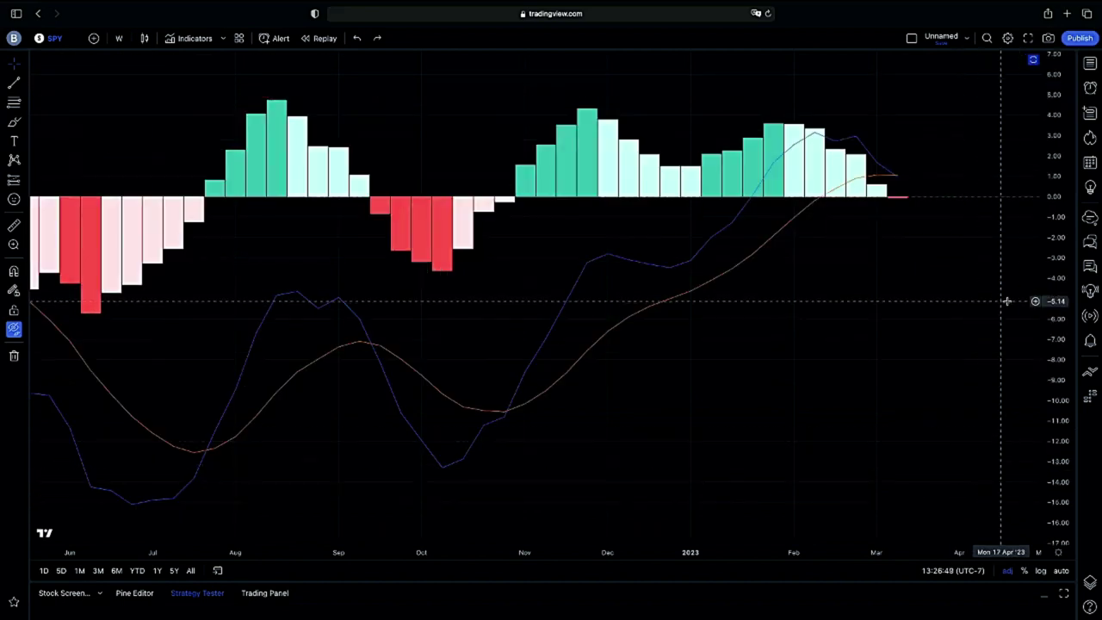
scroll(1007, 300, "up", 5)
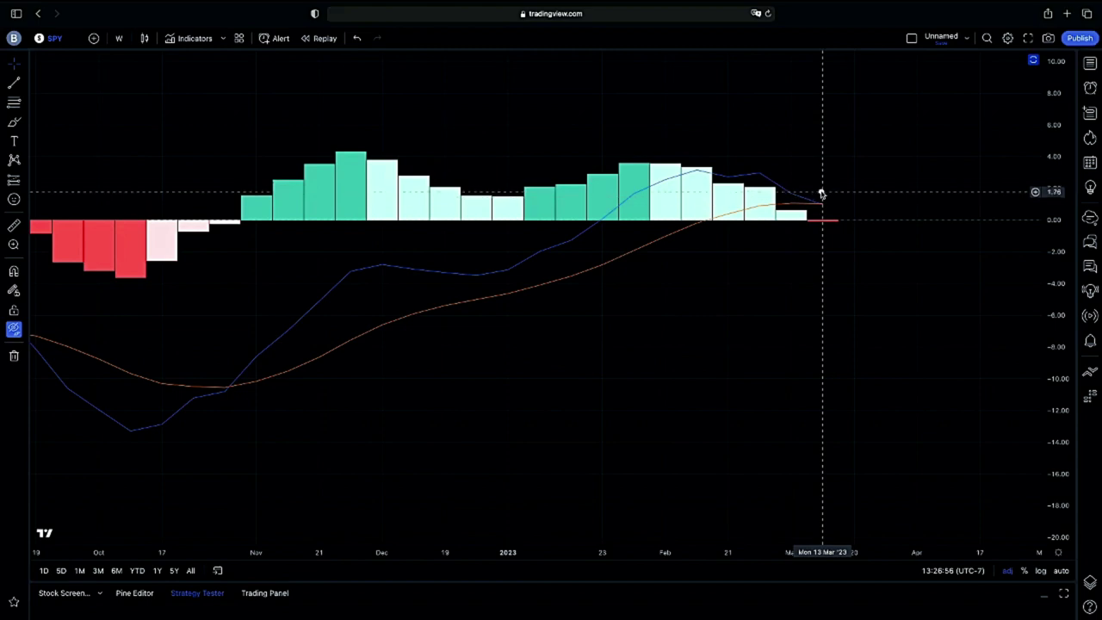
left_click_drag(797, 176, 838, 224)
scroll(838, 224, "up", 5)
left_click_drag(659, 159, 767, 248)
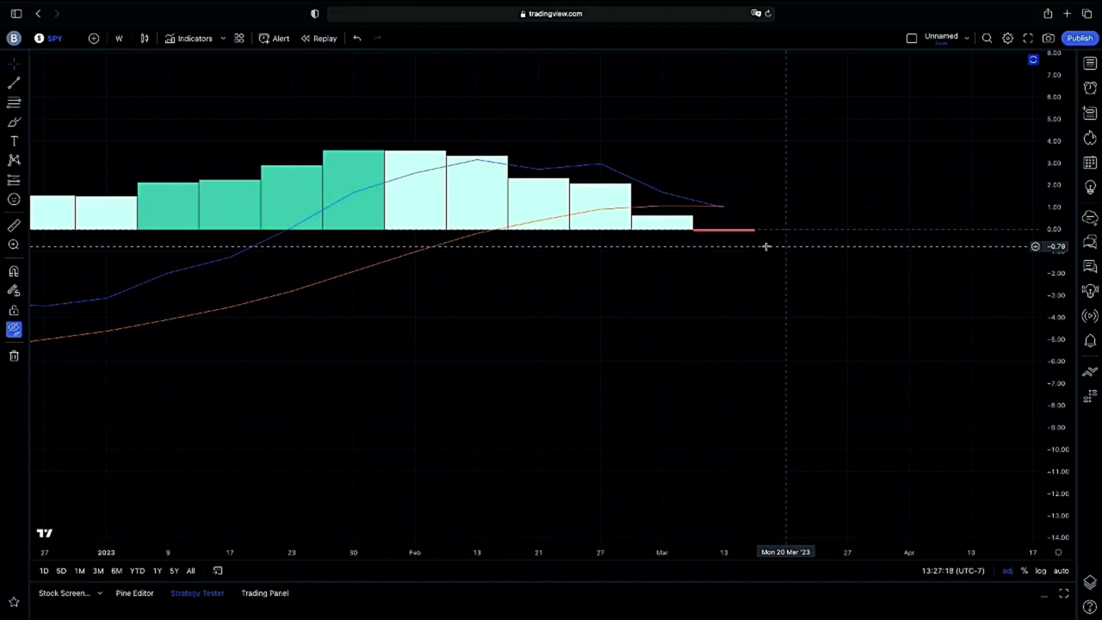
Sketch a curved mark where the MACD and signal lines end.
scroll(765, 246, "down", 3)
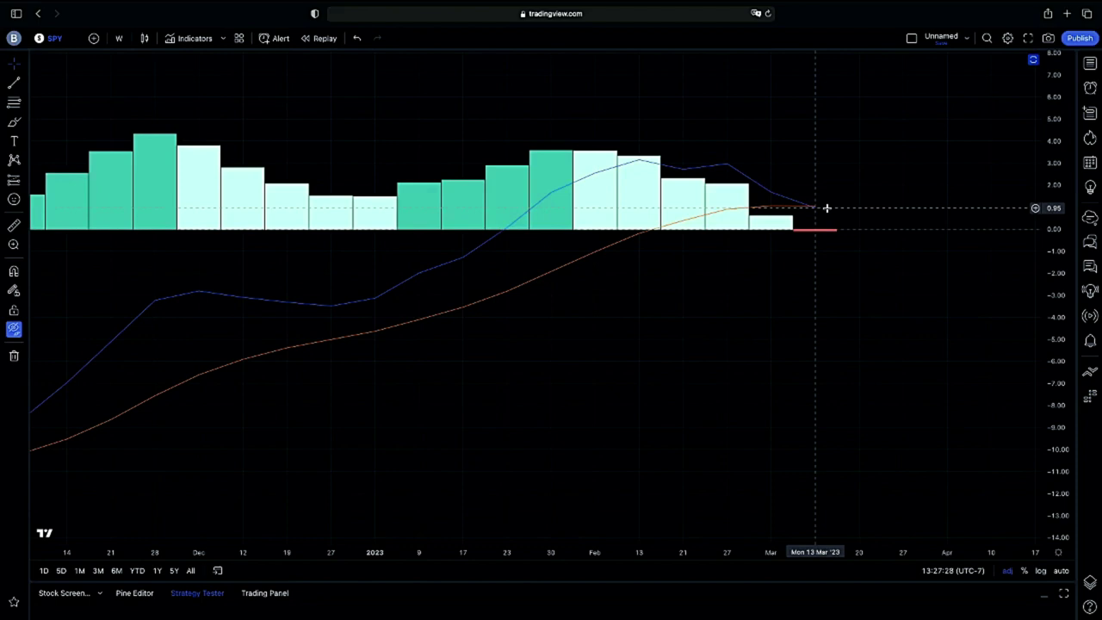
left_click_drag(812, 208, 873, 186)
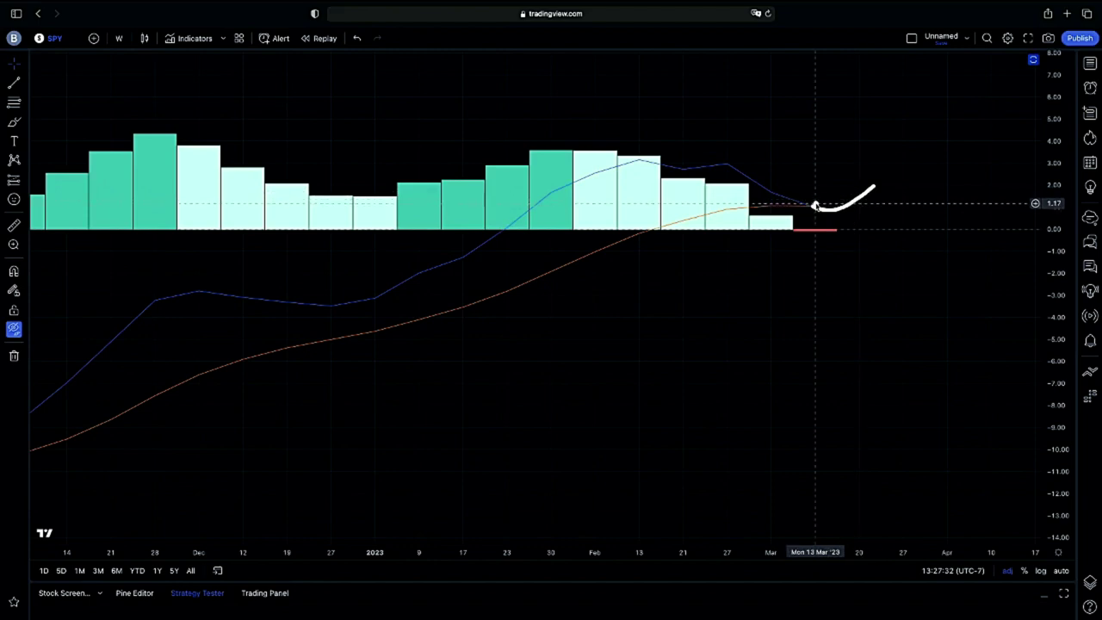
left_click_drag(813, 207, 870, 216)
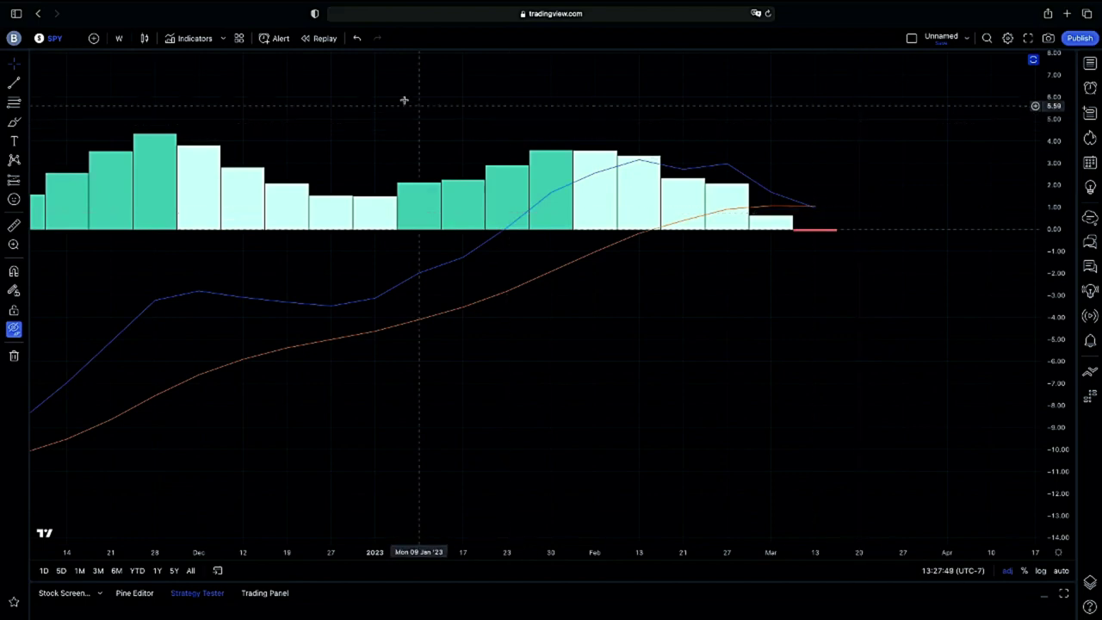
Change the SPY chart interval to 1 month.
left_click(118, 39)
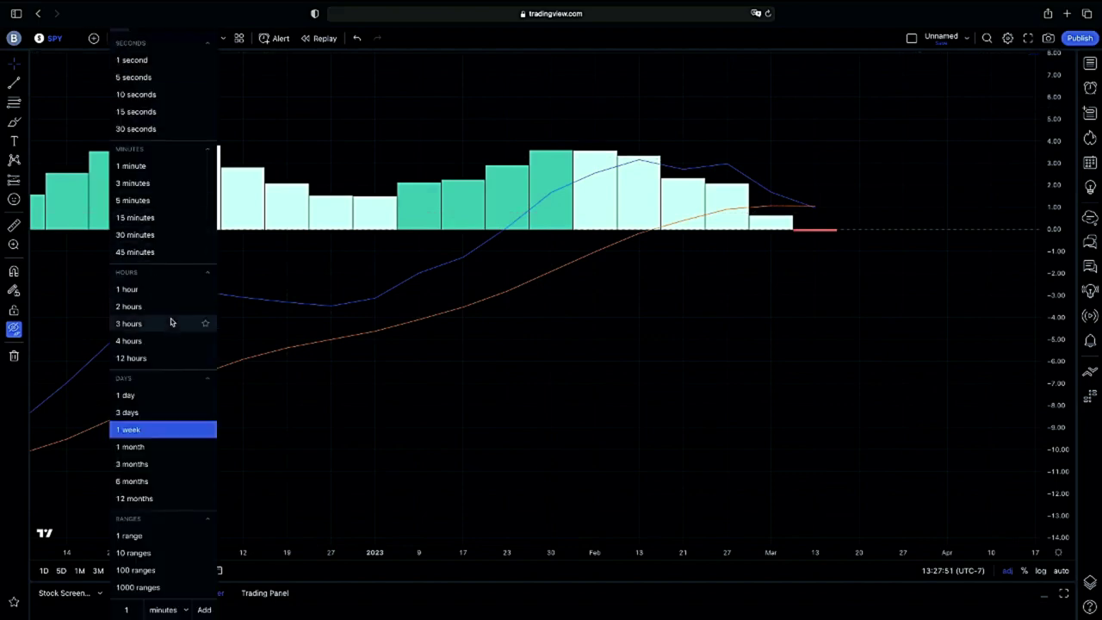
left_click(166, 449)
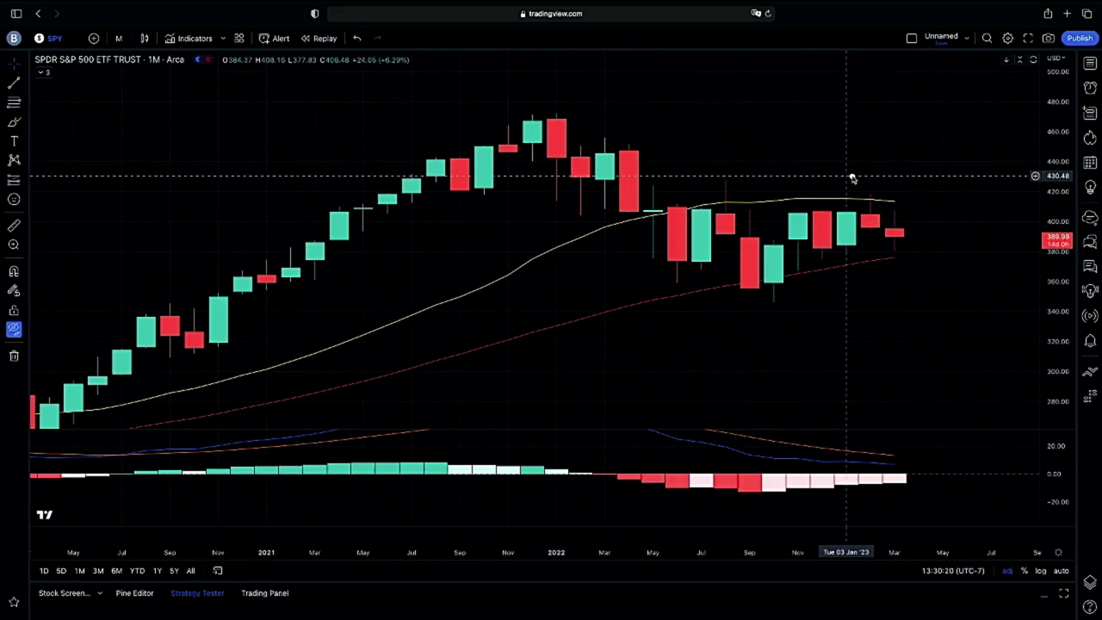
left_click_drag(855, 187, 884, 214)
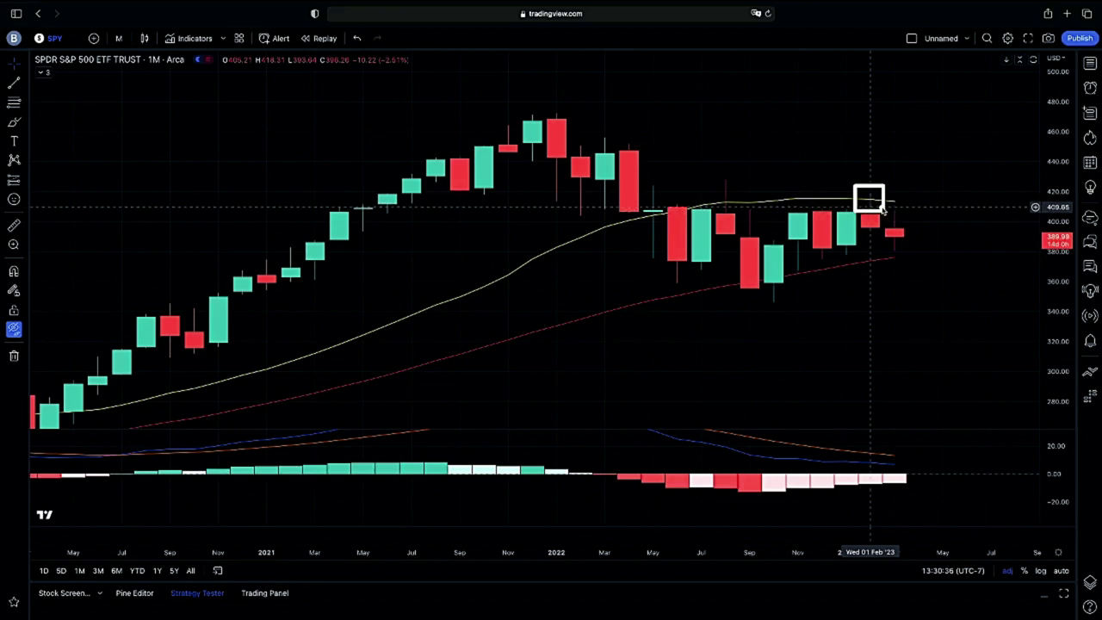
left_click_drag(880, 206, 912, 255)
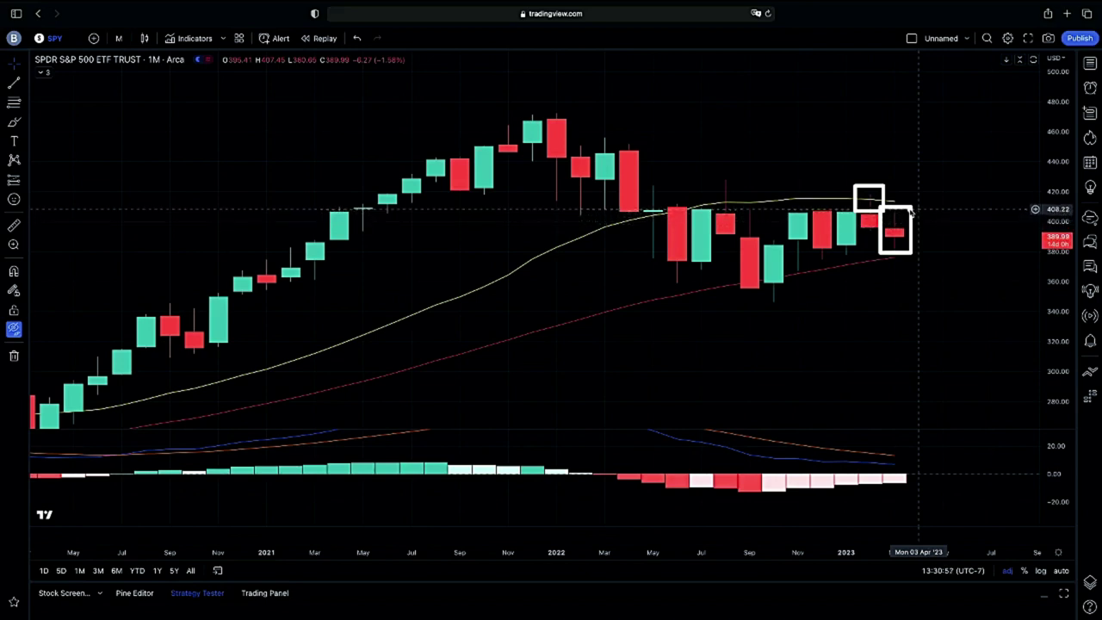
left_click_drag(907, 206, 919, 229)
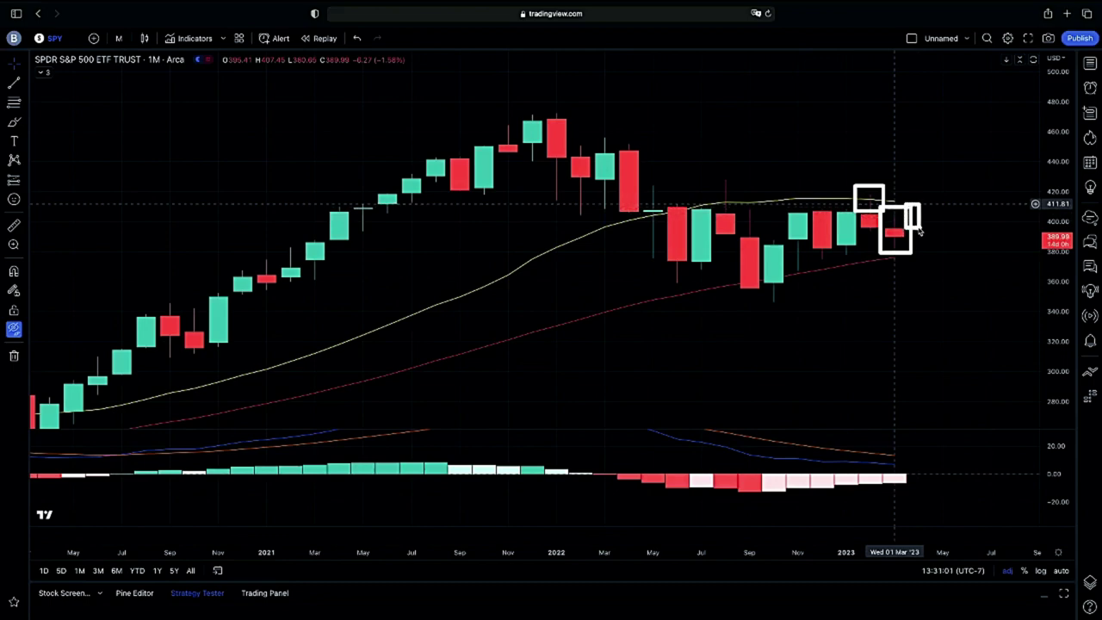
left_click_drag(853, 200, 909, 248)
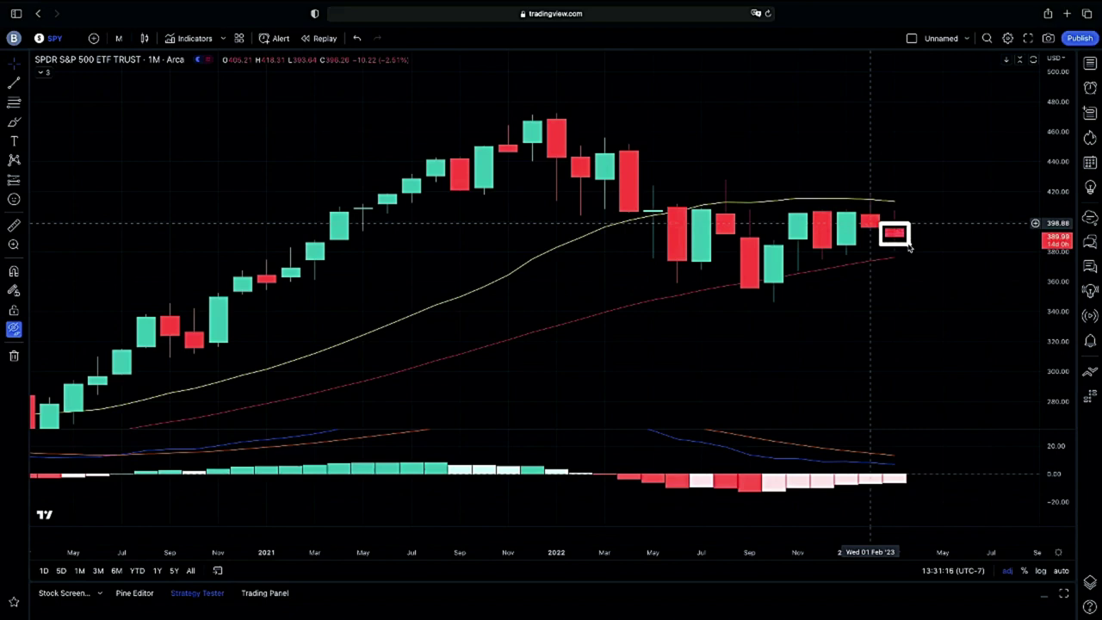
left_click_drag(909, 248, 908, 244)
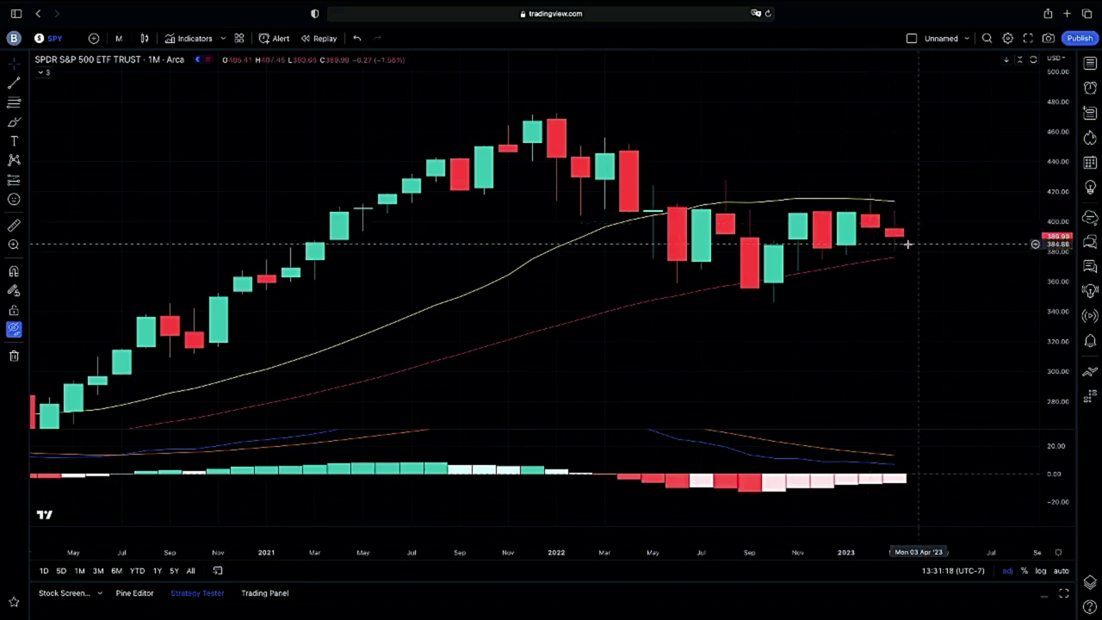
left_click_drag(704, 181, 740, 220)
left_click_drag(646, 192, 912, 282)
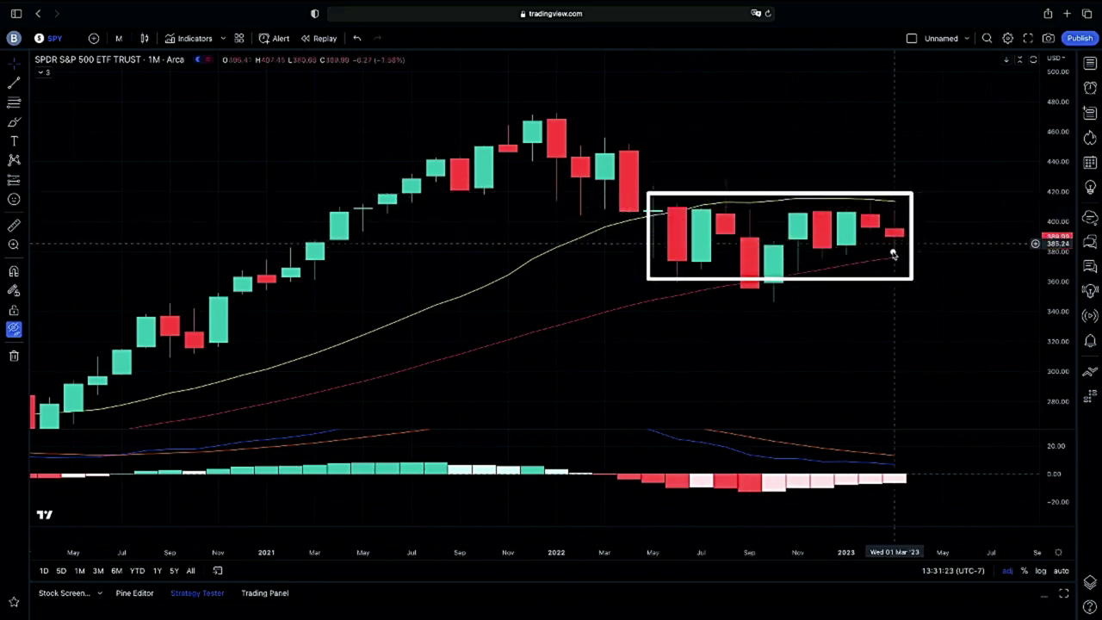
left_click_drag(904, 248, 945, 285)
left_click_drag(854, 186, 882, 214)
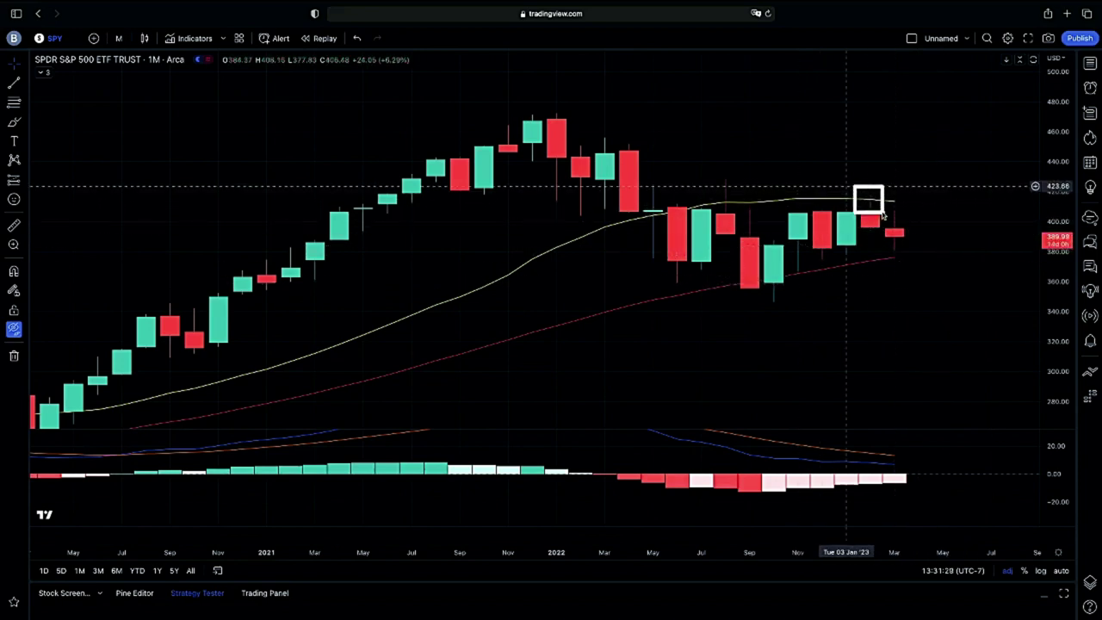
left_click_drag(882, 215, 882, 216)
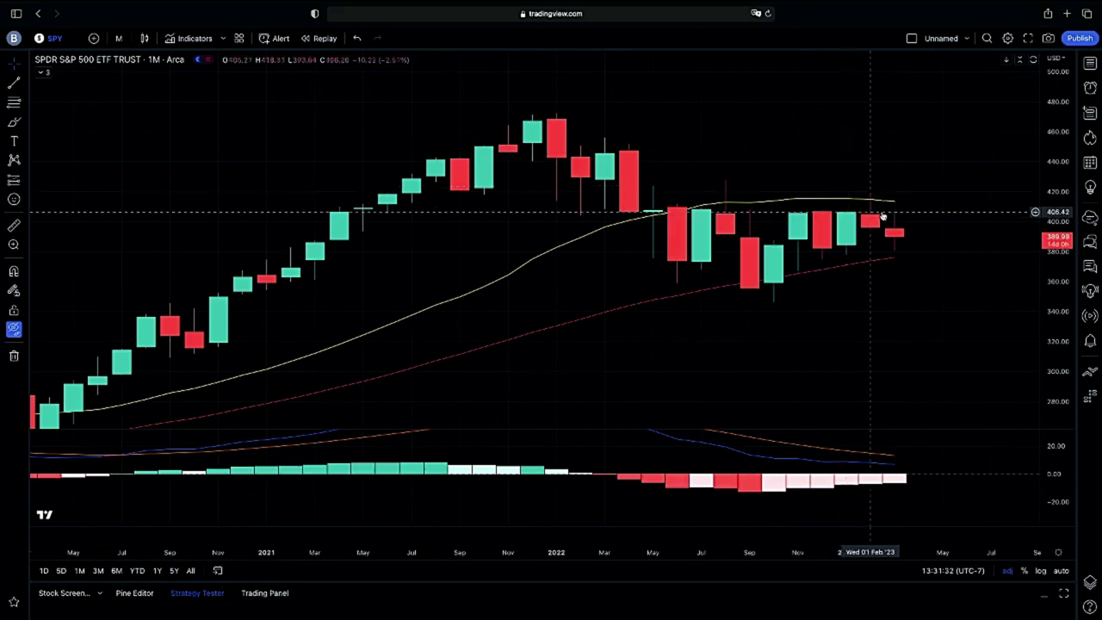
Maximize the MACD pane and mark the expected crossover and the 2022-peak bearish crossover with X and boxes.
double_click(991, 447)
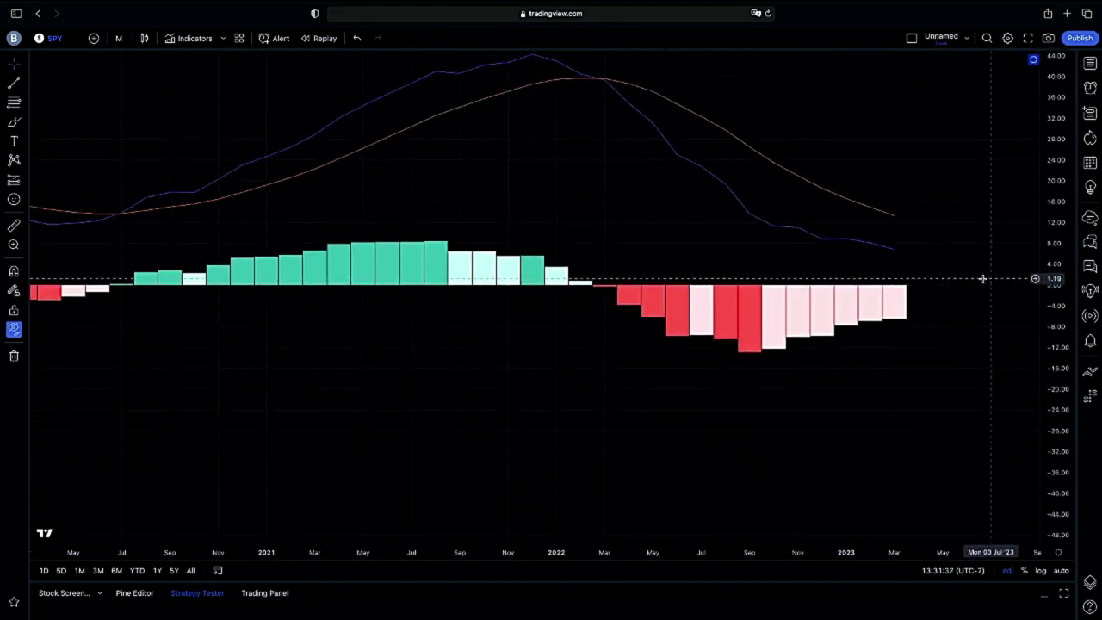
mouse_move(895, 247)
left_mouse_down()
mouse_move(926, 220)
mouse_move(910, 228)
mouse_move(931, 242)
left_mouse_up()
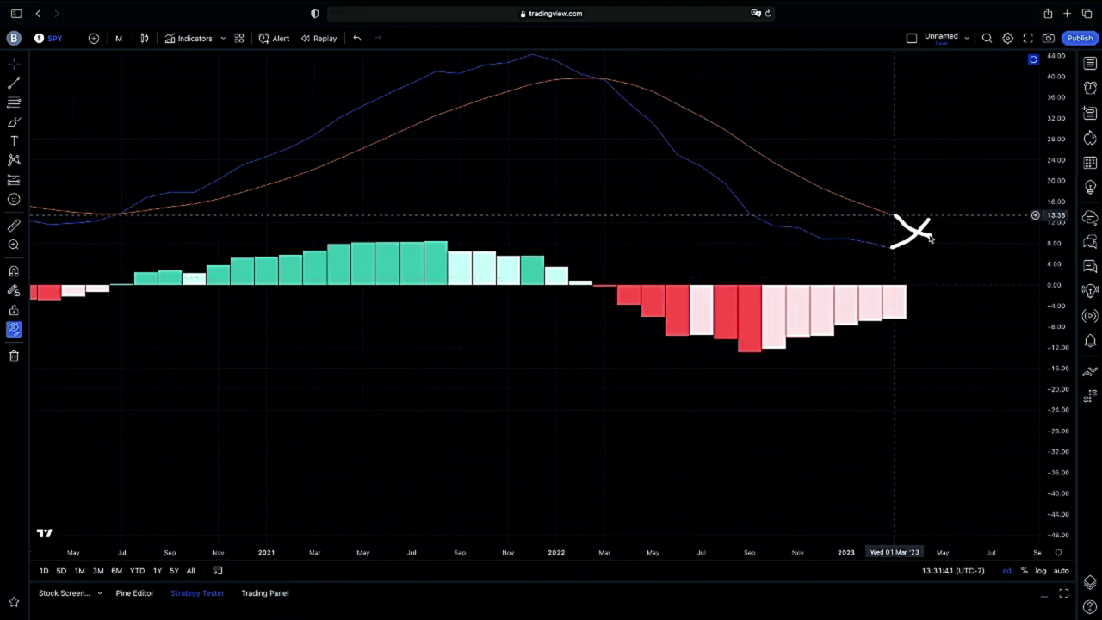
left_click_drag(893, 249, 932, 222)
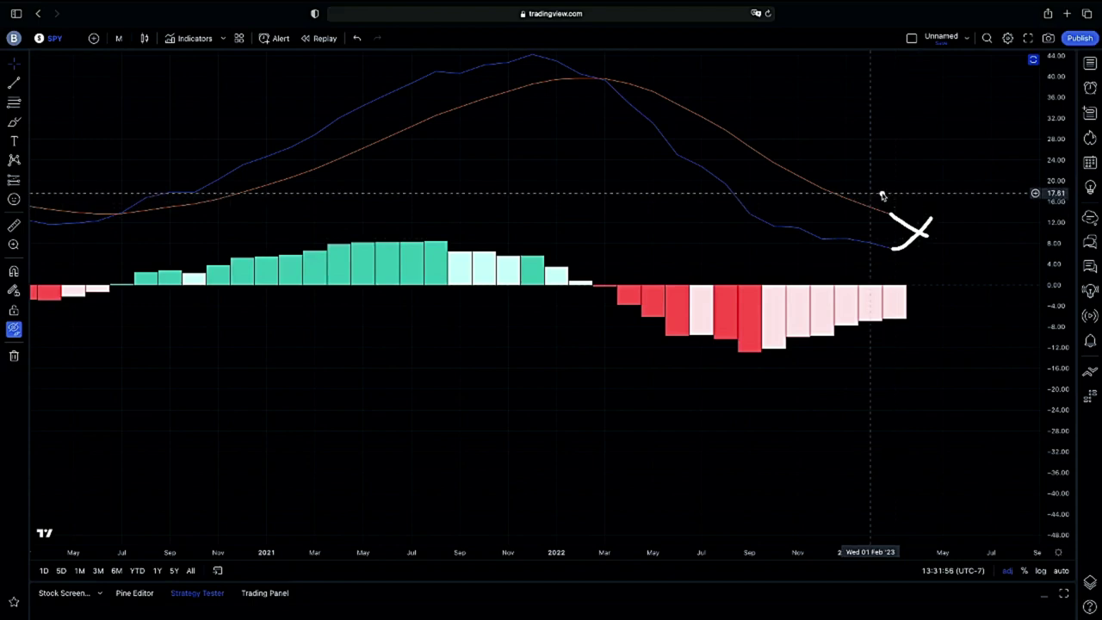
mouse_move(877, 186)
left_mouse_down()
mouse_move(931, 224)
mouse_move(952, 261)
left_mouse_up()
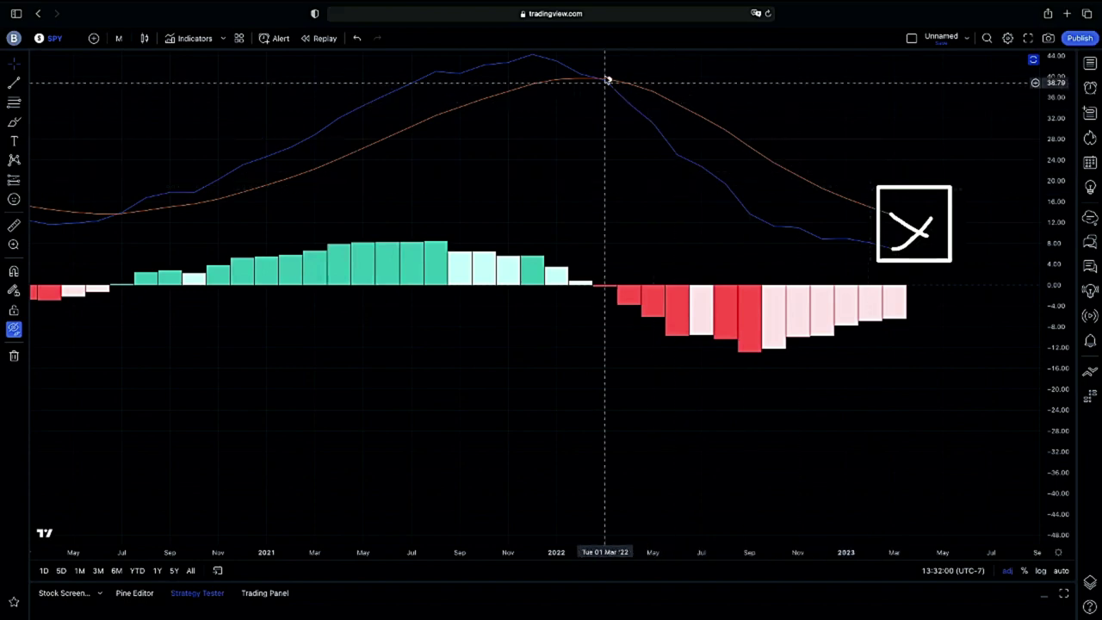
left_click_drag(581, 60, 628, 99)
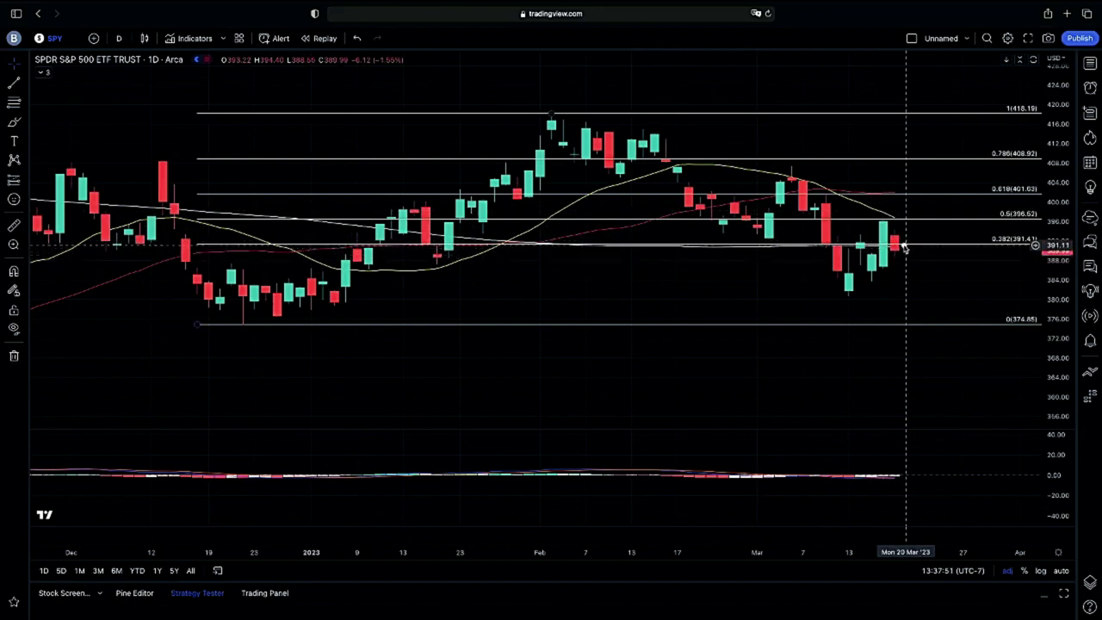
Box the zone right of the latest candle and the late-December consolidation above the 0 level.
mouse_move(903, 247)
left_mouse_down()
mouse_move(941, 265)
mouse_move(969, 319)
left_mouse_up()
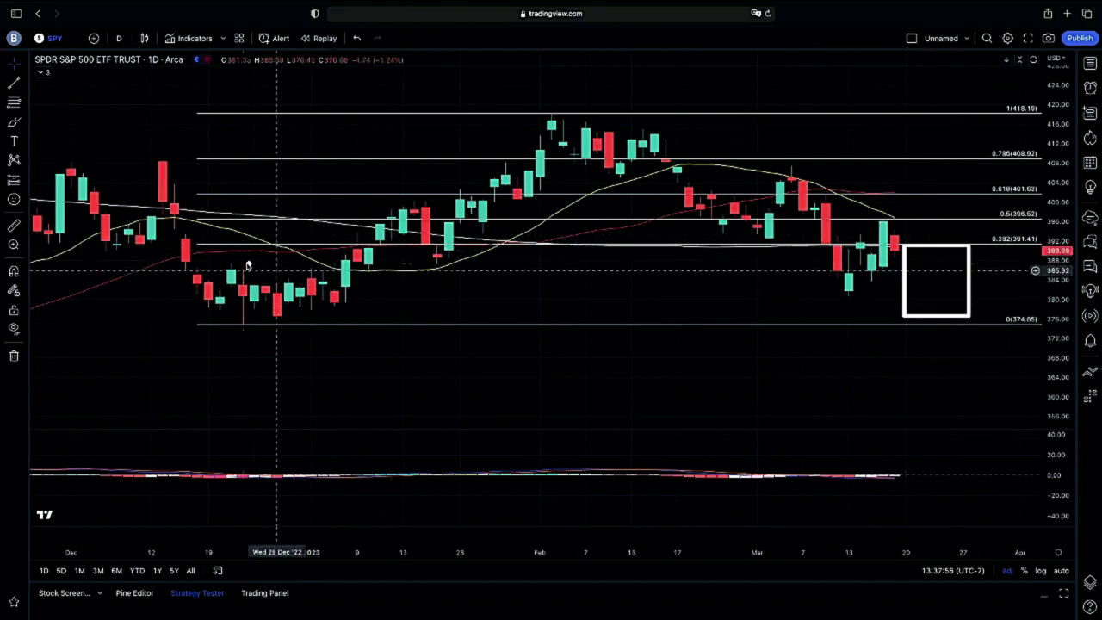
left_click_drag(188, 245, 386, 317)
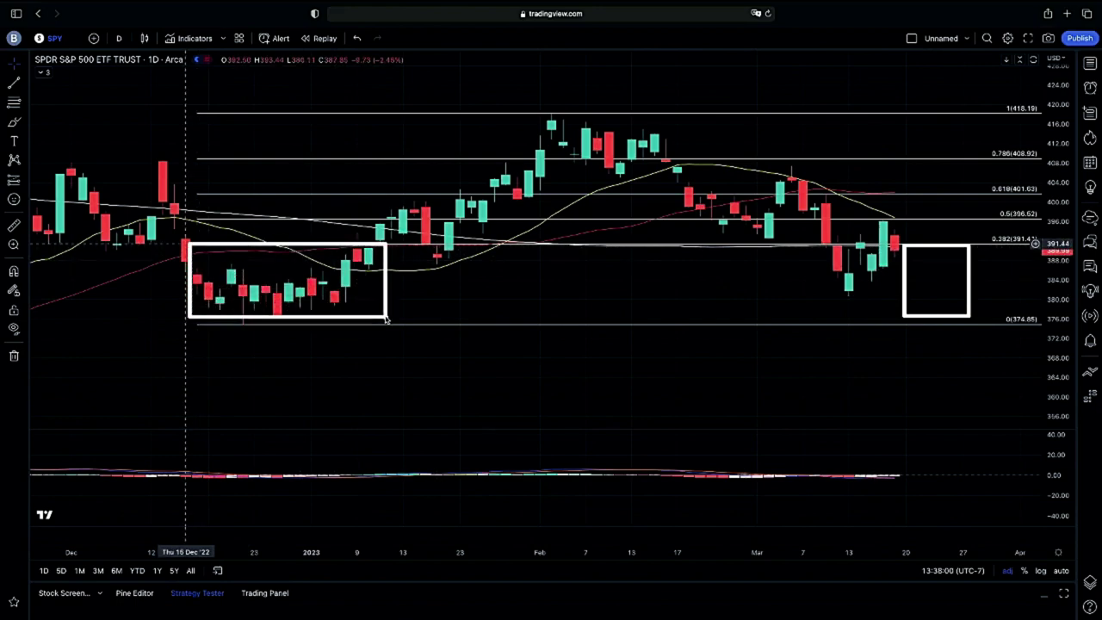